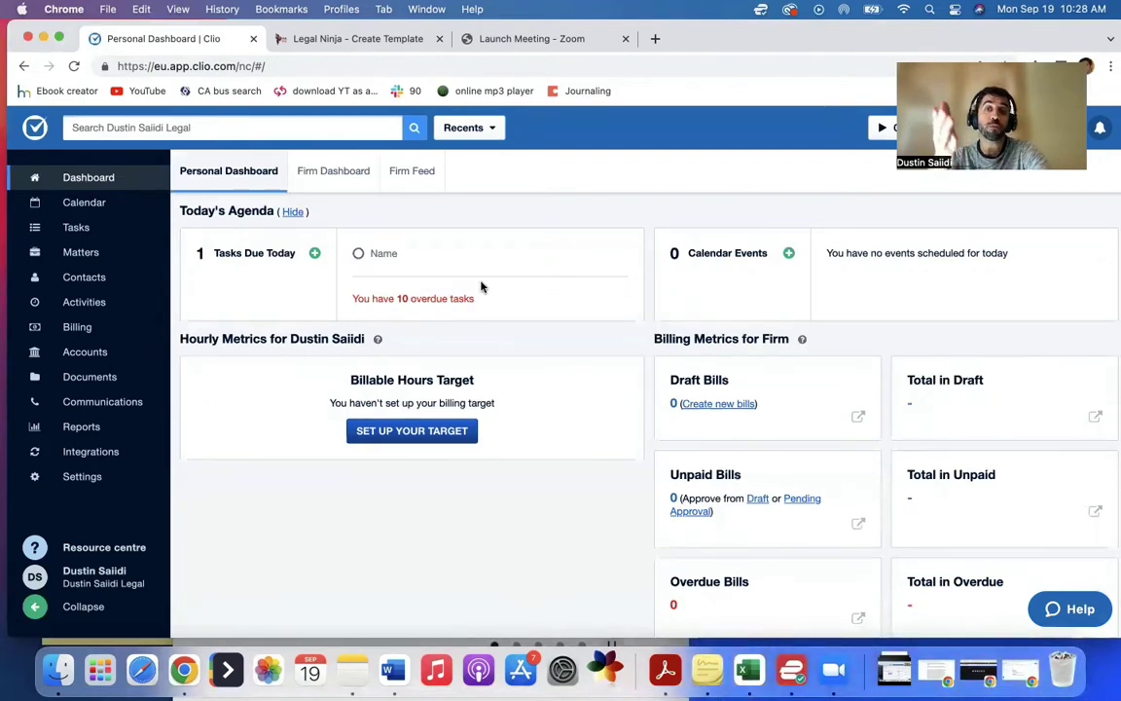
Open matter 00009-test (Shaq Attack) from the Matters list and by searching 'shaq attack'.
click(88, 255)
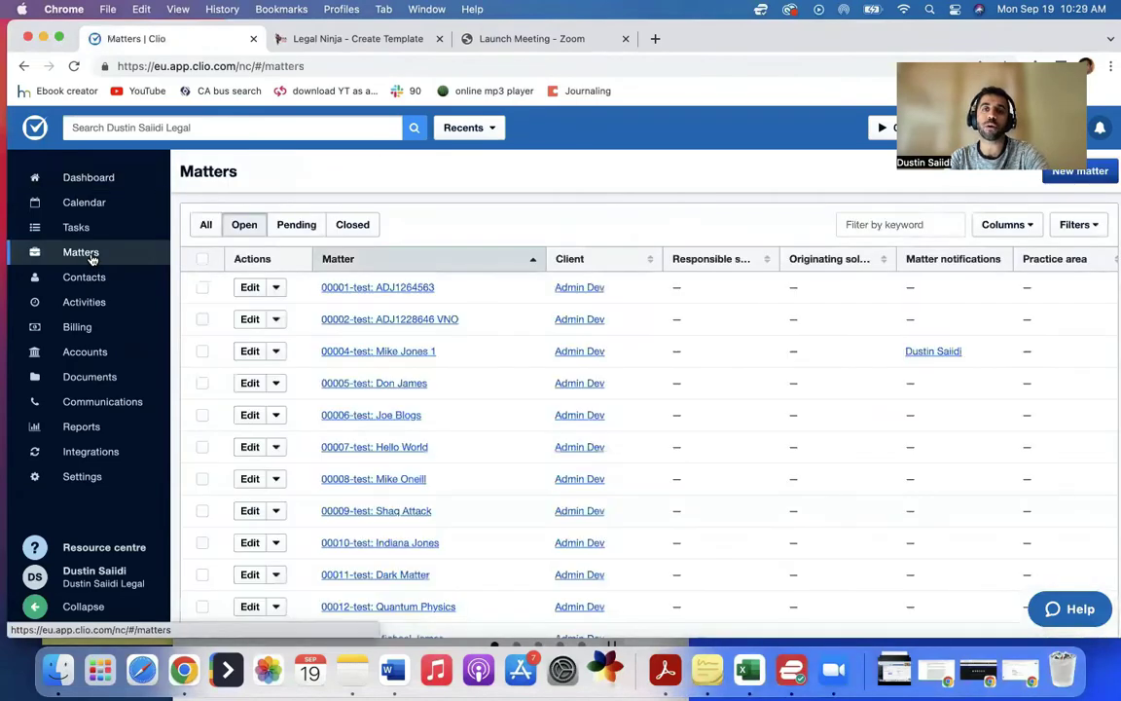
click(410, 511)
click(175, 128)
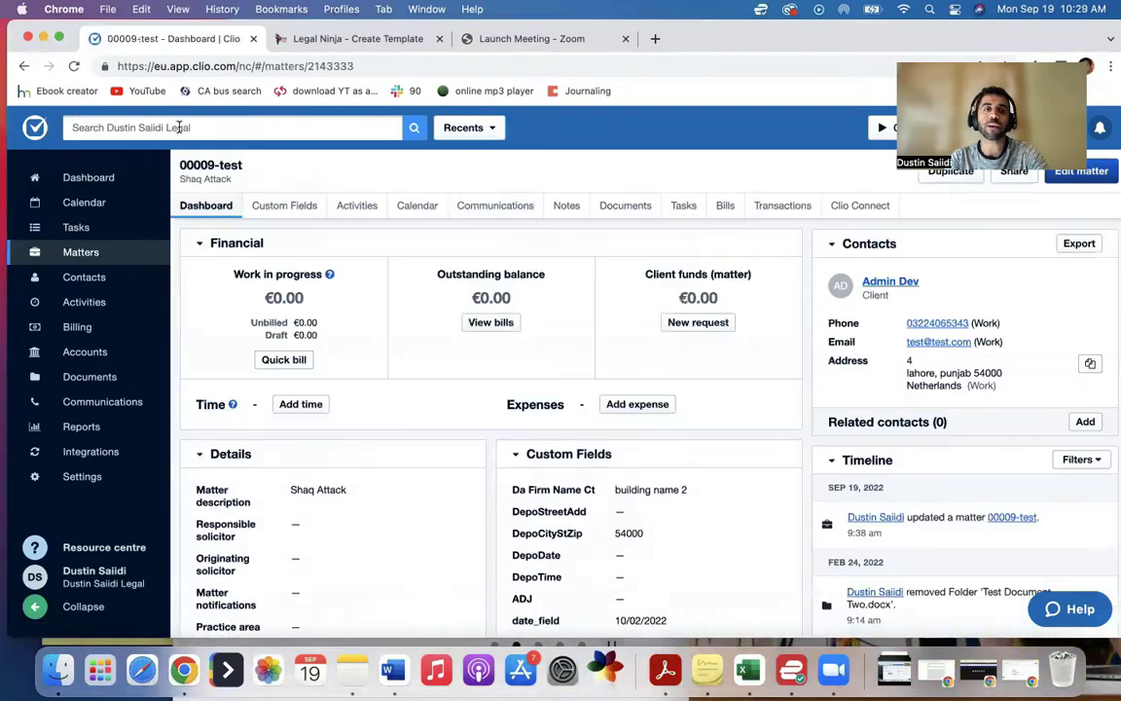
text(shaq attack)
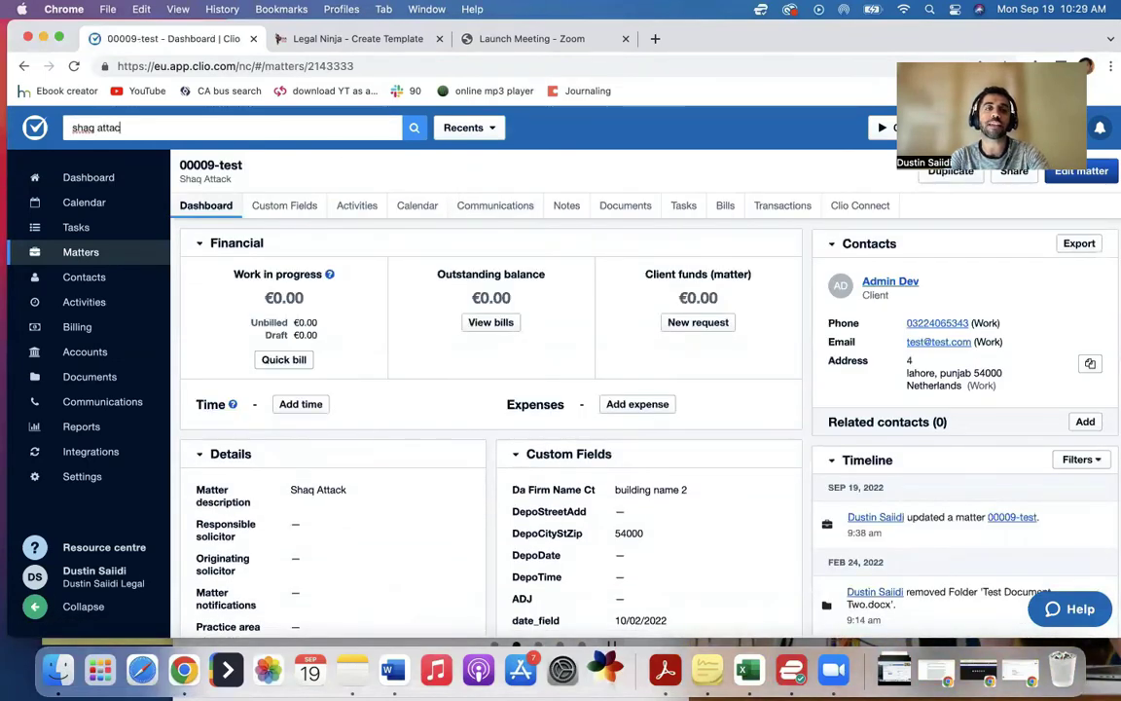
click(132, 187)
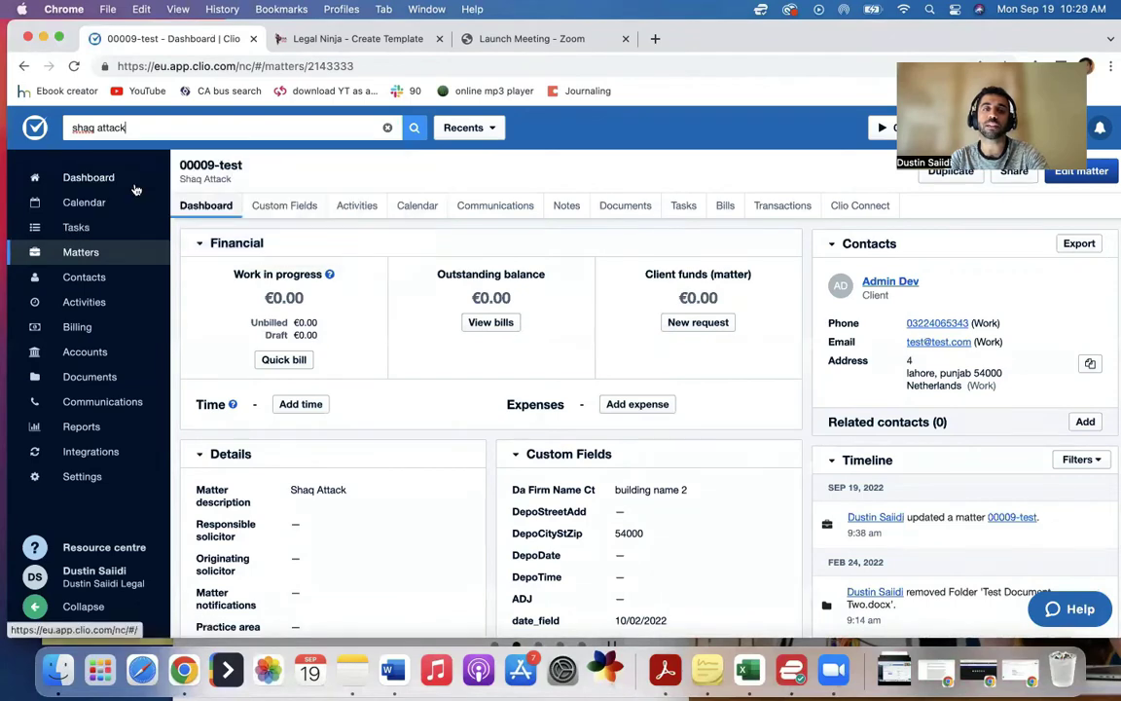
Upload 1235689.pdf into the matter's Documents, renamed to 'Depo notice'.
click(631, 208)
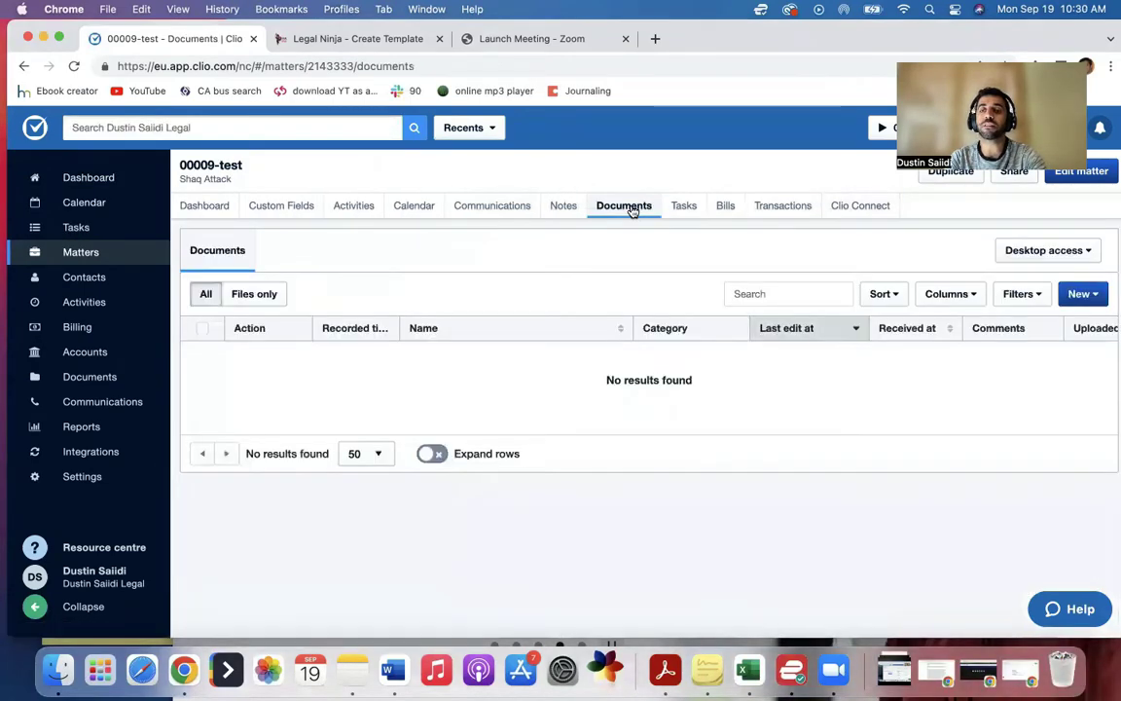
click(57, 670)
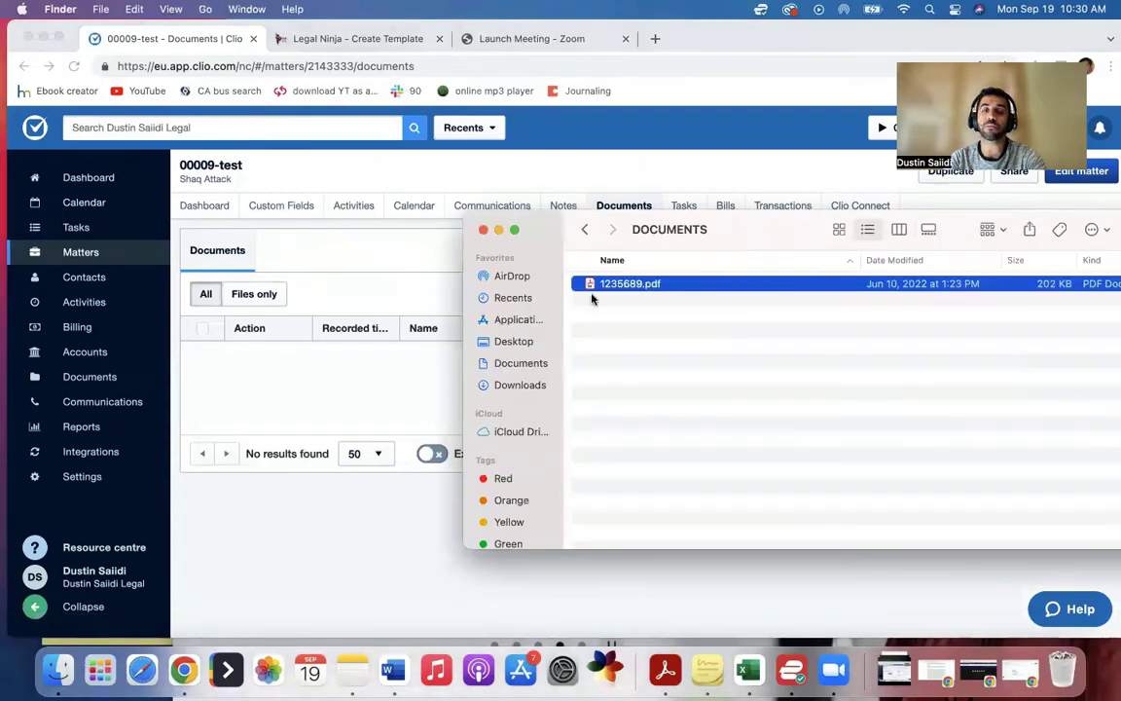
drag(603, 283, 378, 376)
double_click(431, 352)
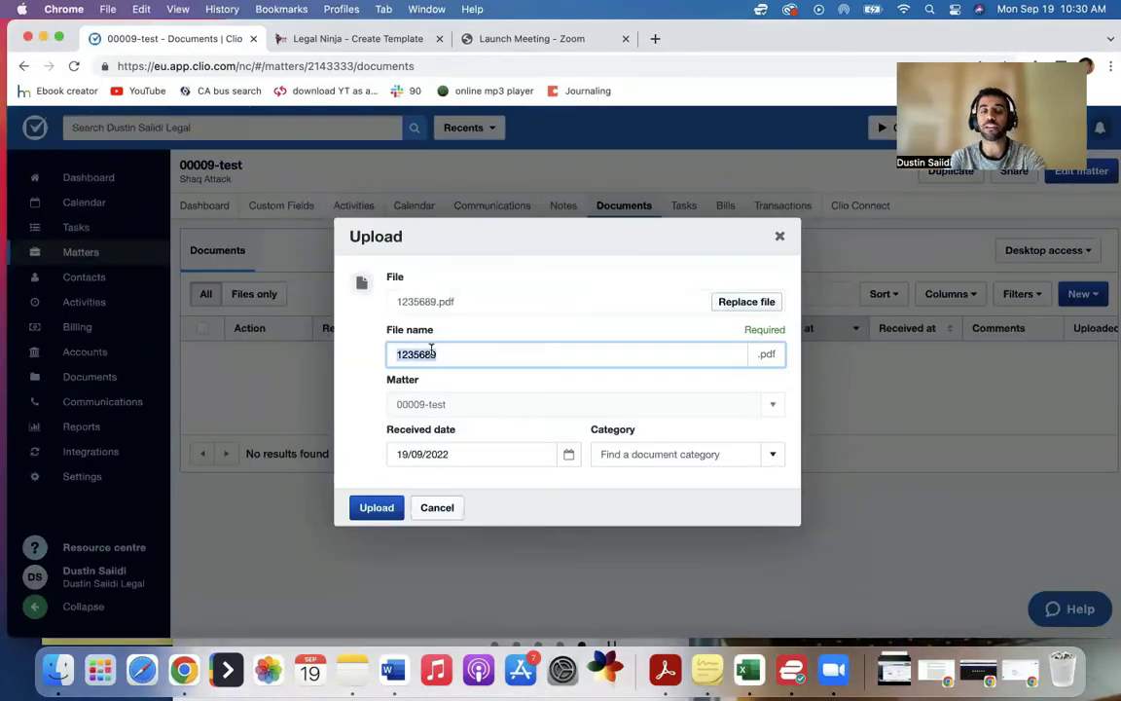
text(Depo notice)
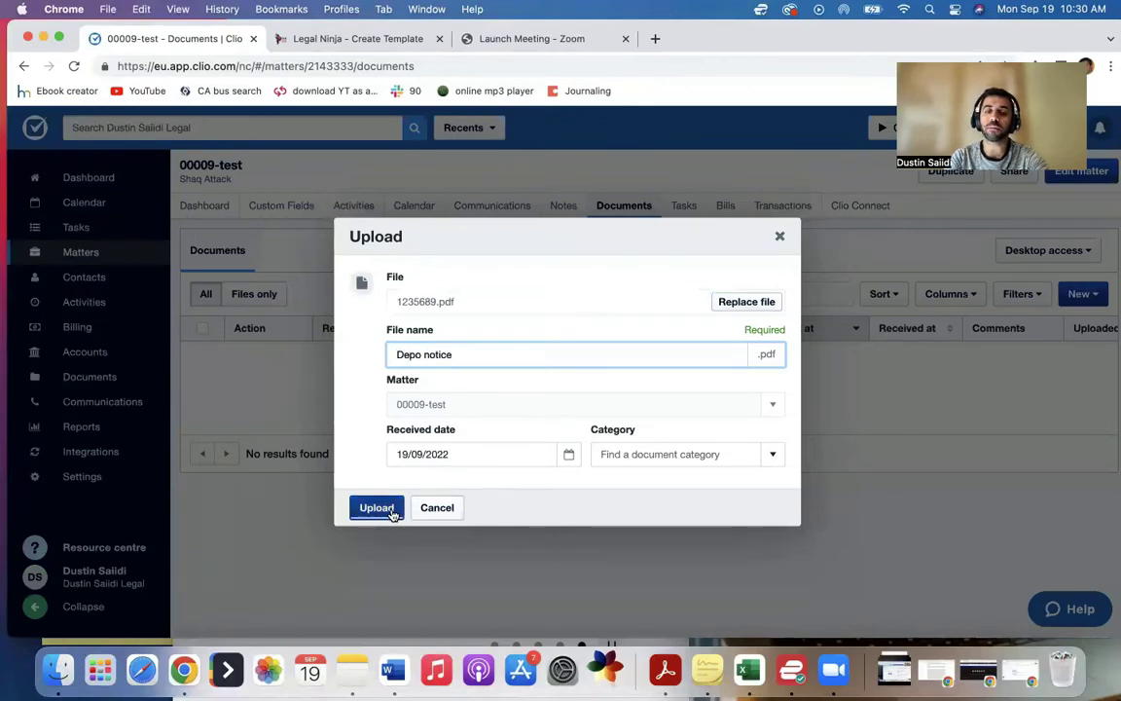
click(377, 507)
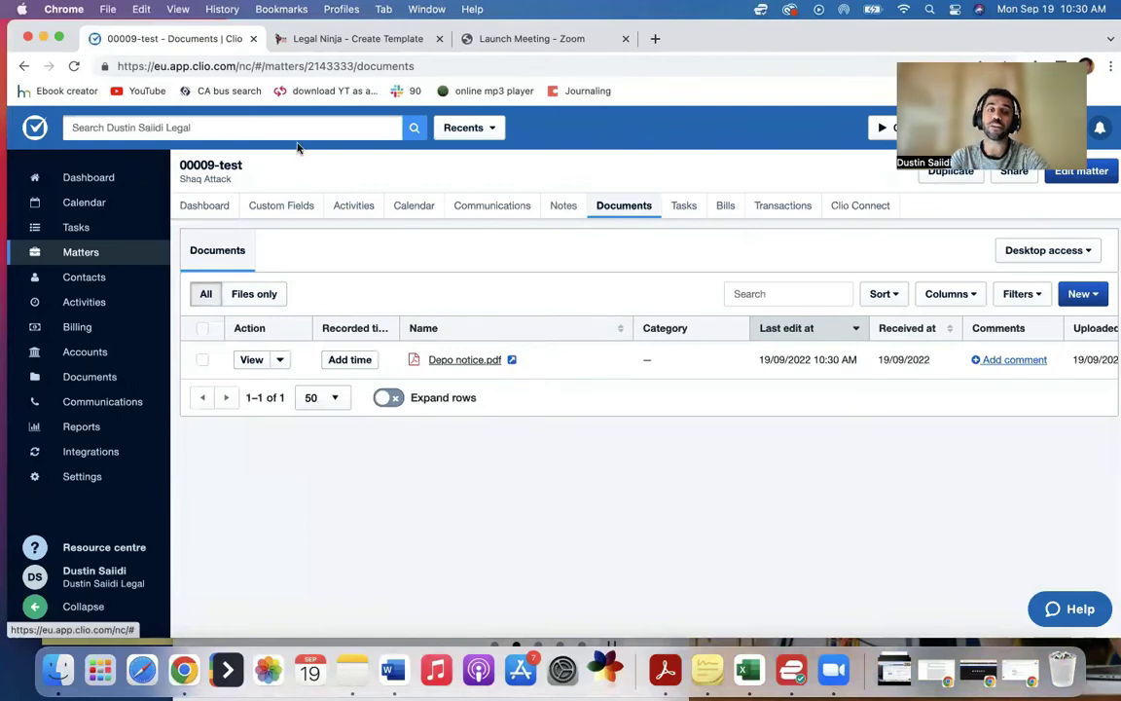
Create a 'Defense communication' folder in the matter's documents.
click(564, 207)
click(614, 208)
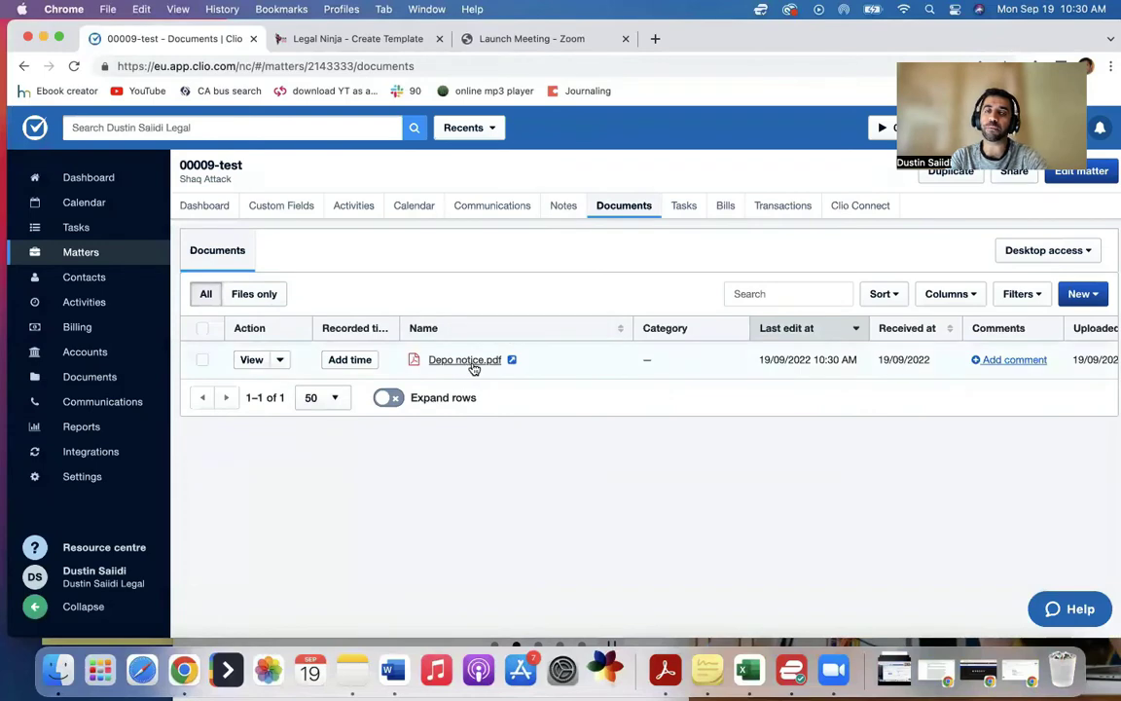
click(1080, 294)
click(996, 376)
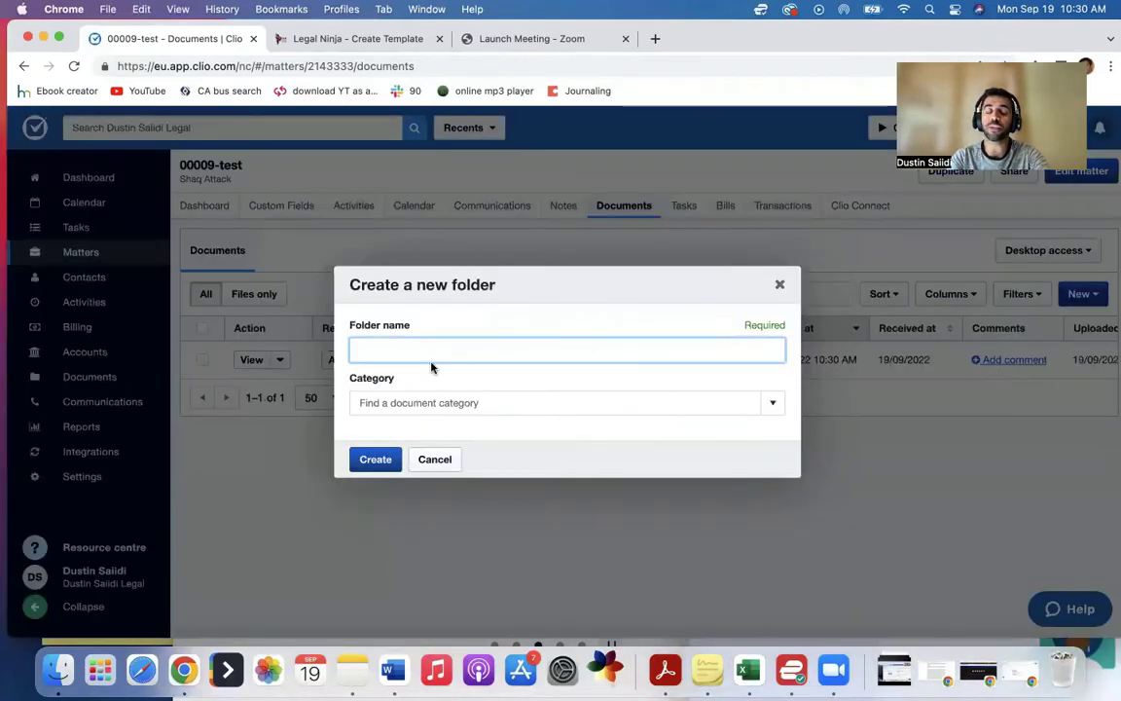
text(Defense)
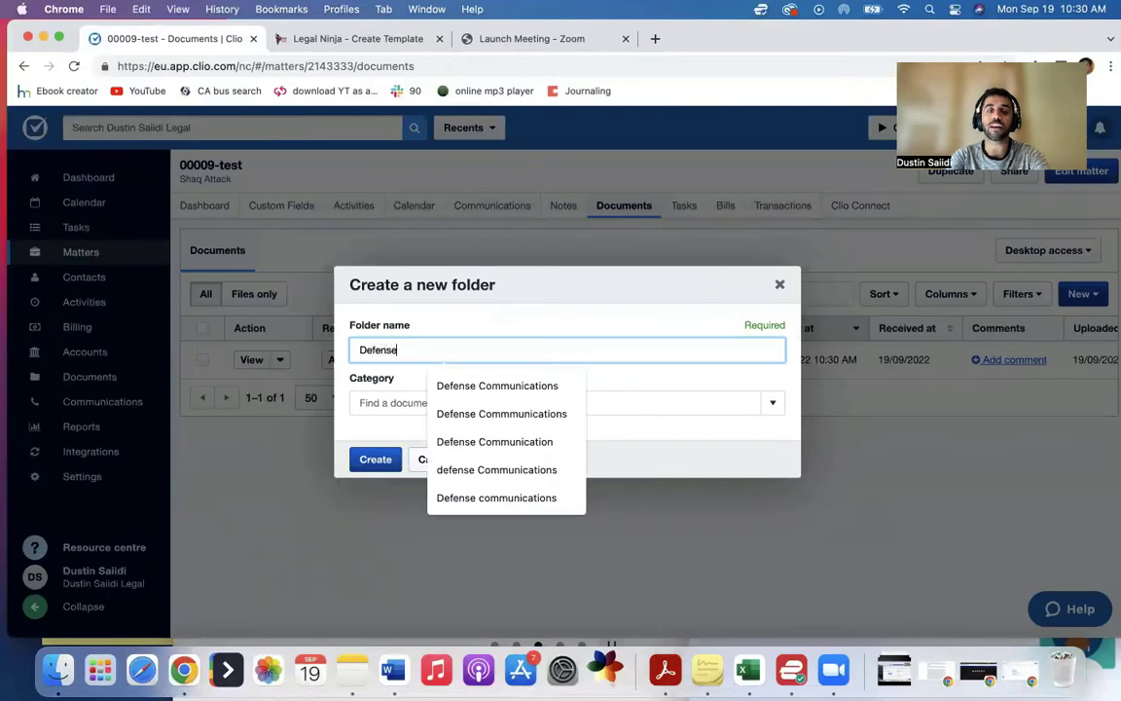
text( communication)
key(Tab)
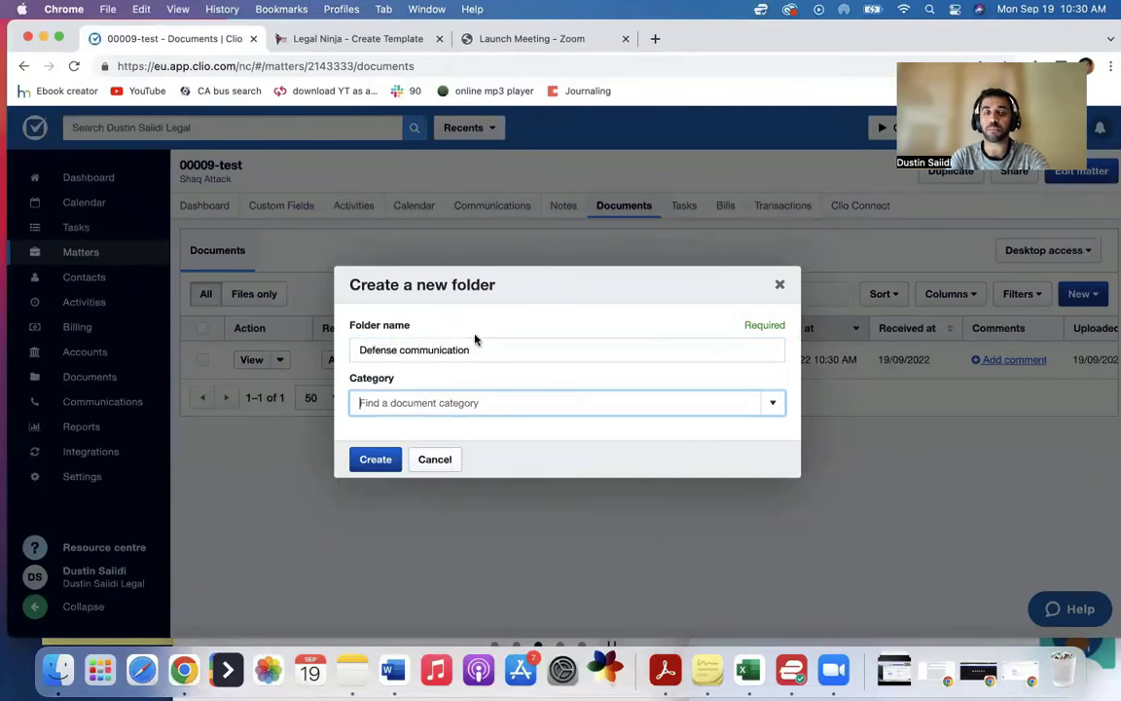
click(376, 459)
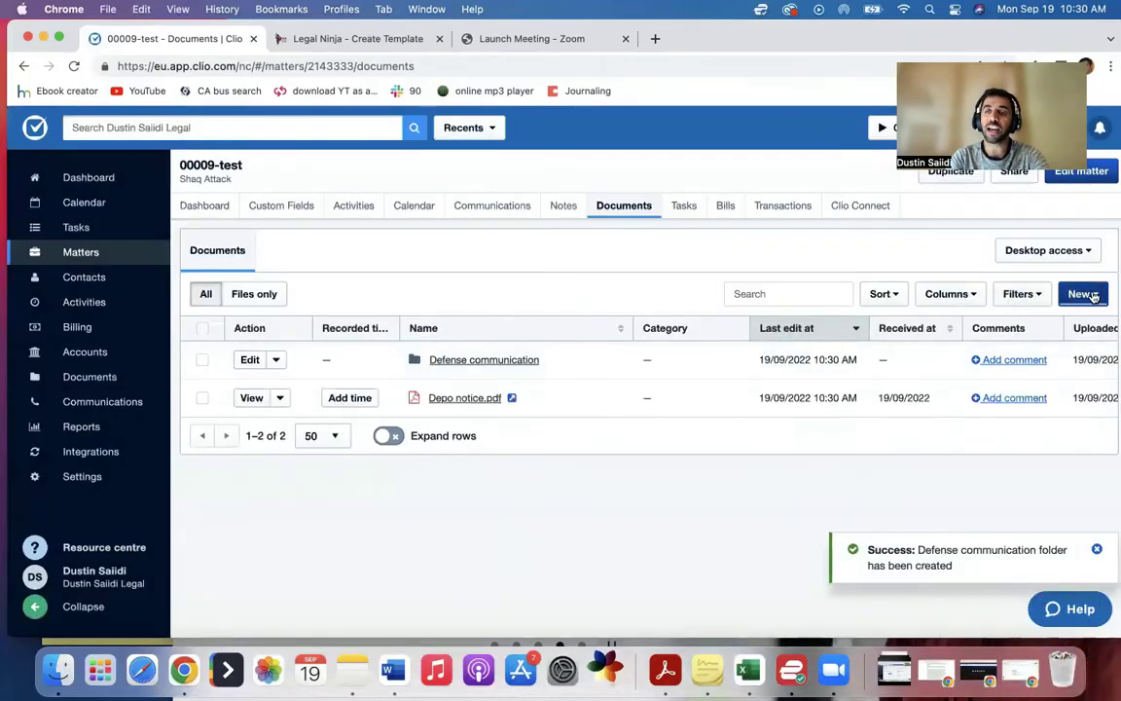
Create a second folder named 'Court documents'.
click(1082, 293)
click(954, 375)
text(Court documents)
click(376, 458)
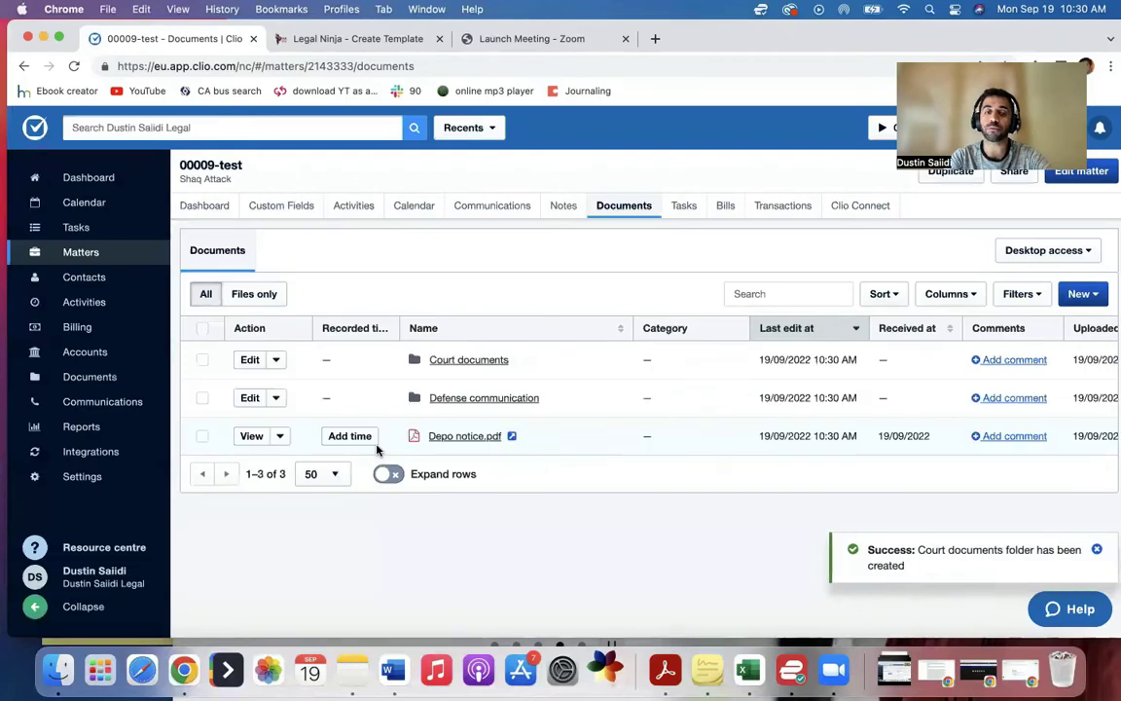
click(443, 399)
click(57, 670)
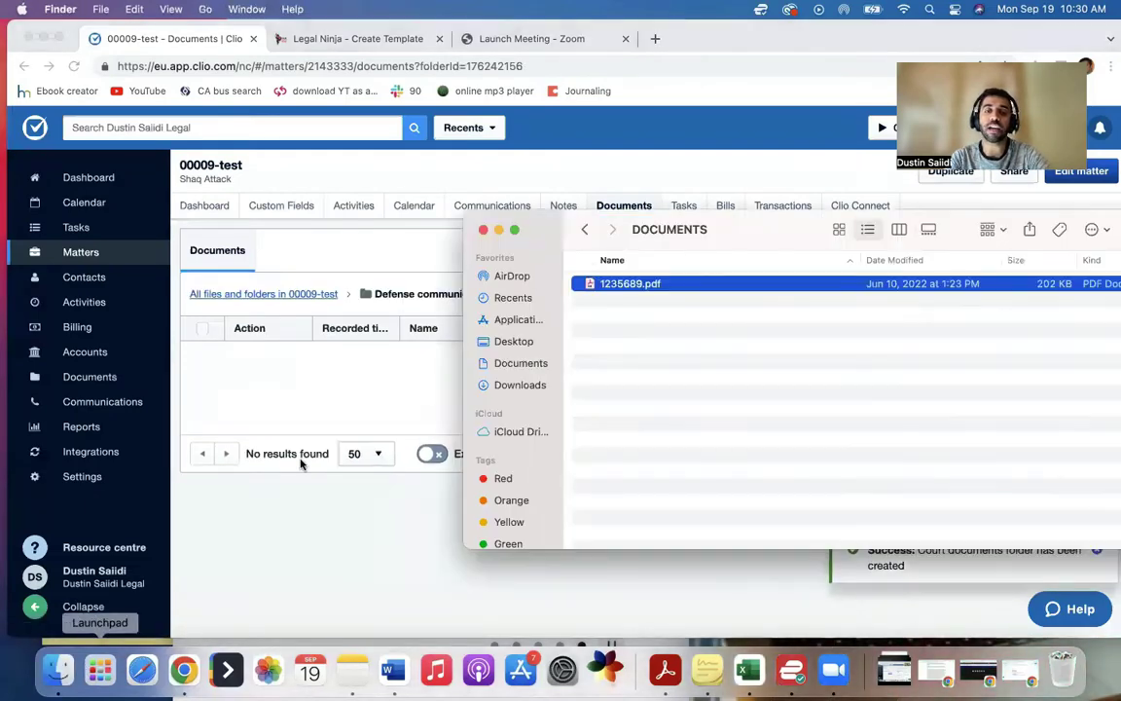
drag(581, 288, 333, 418)
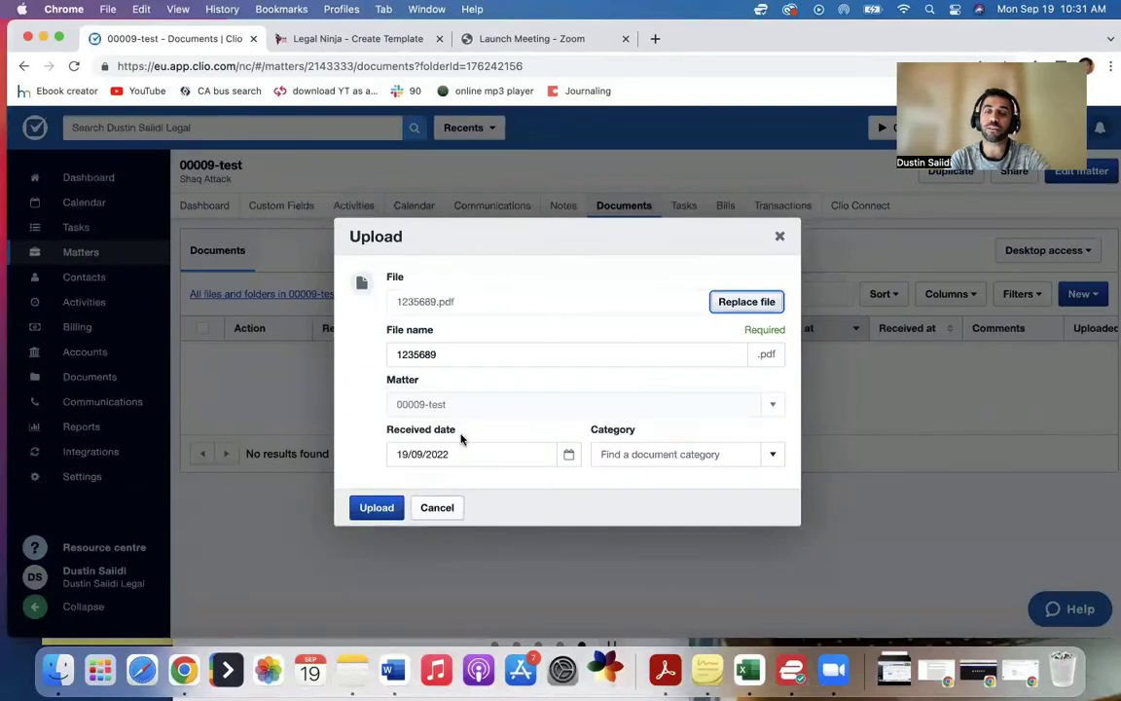
click(440, 506)
click(315, 295)
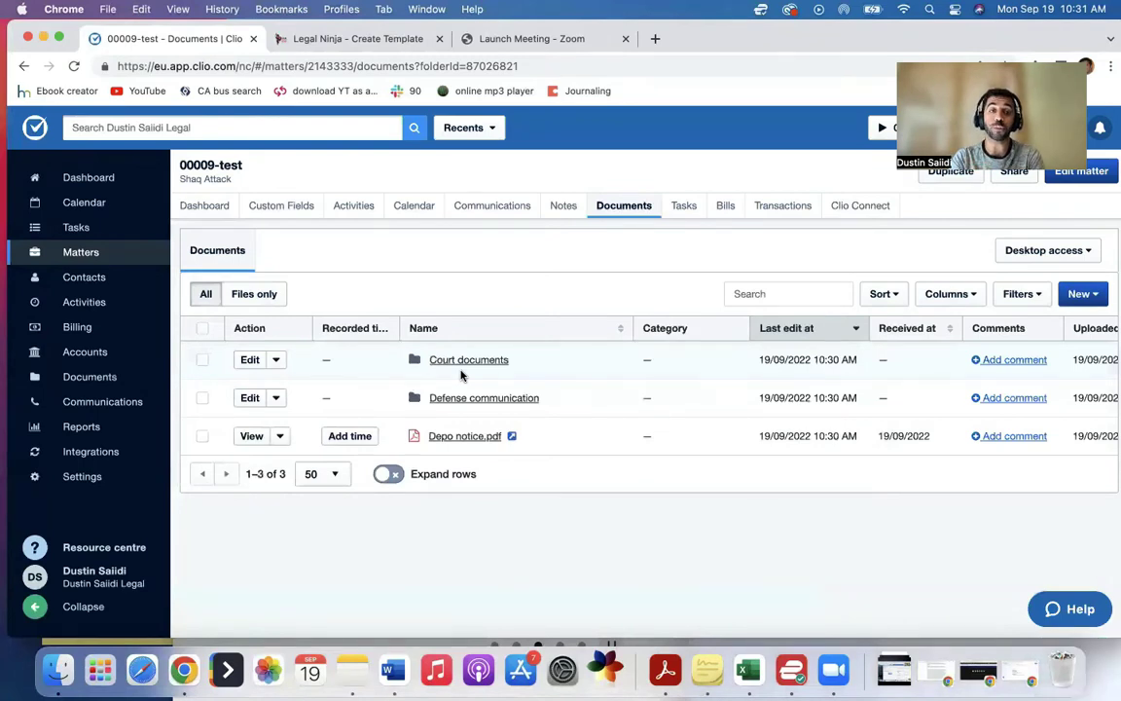
Switch to the Legal Ninja Create Template form and review the Deposition notice template.
click(338, 38)
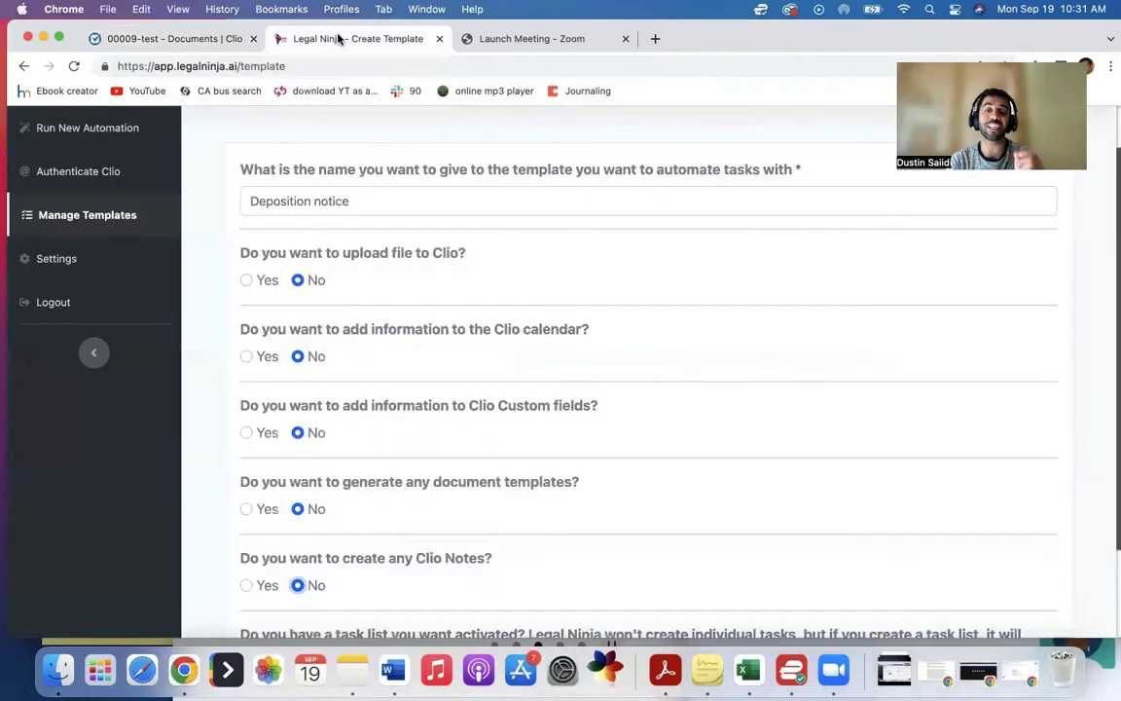
scroll(470, 308, down, 3)
scroll(470, 308, up, 2)
scroll(419, 282, up, 2)
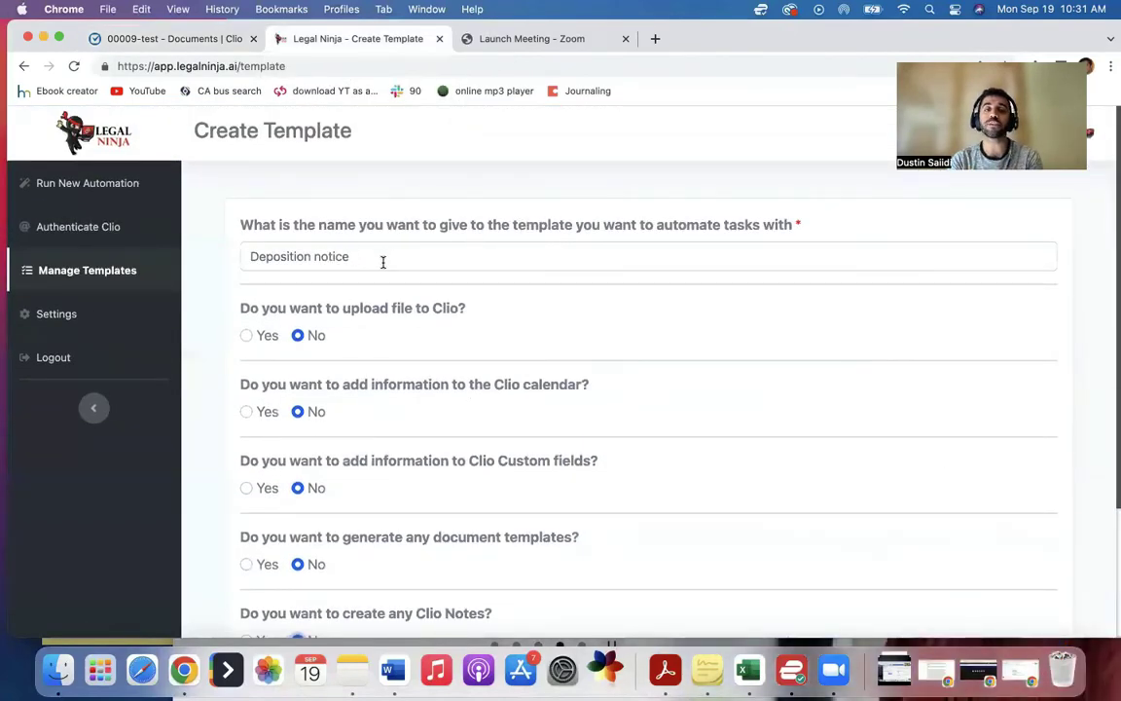
scroll(383, 266, down, 1)
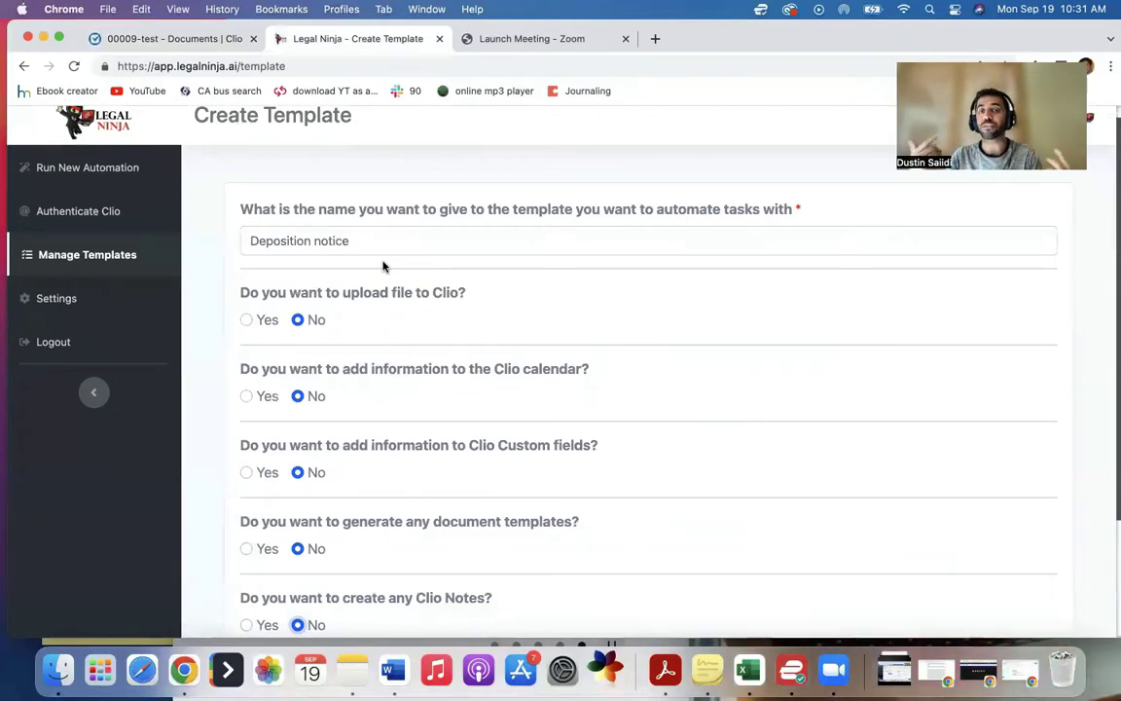
Set 'upload file to Clio' to Yes, folder 'Defense communication folder', document name 'Deposition notice'.
click(245, 319)
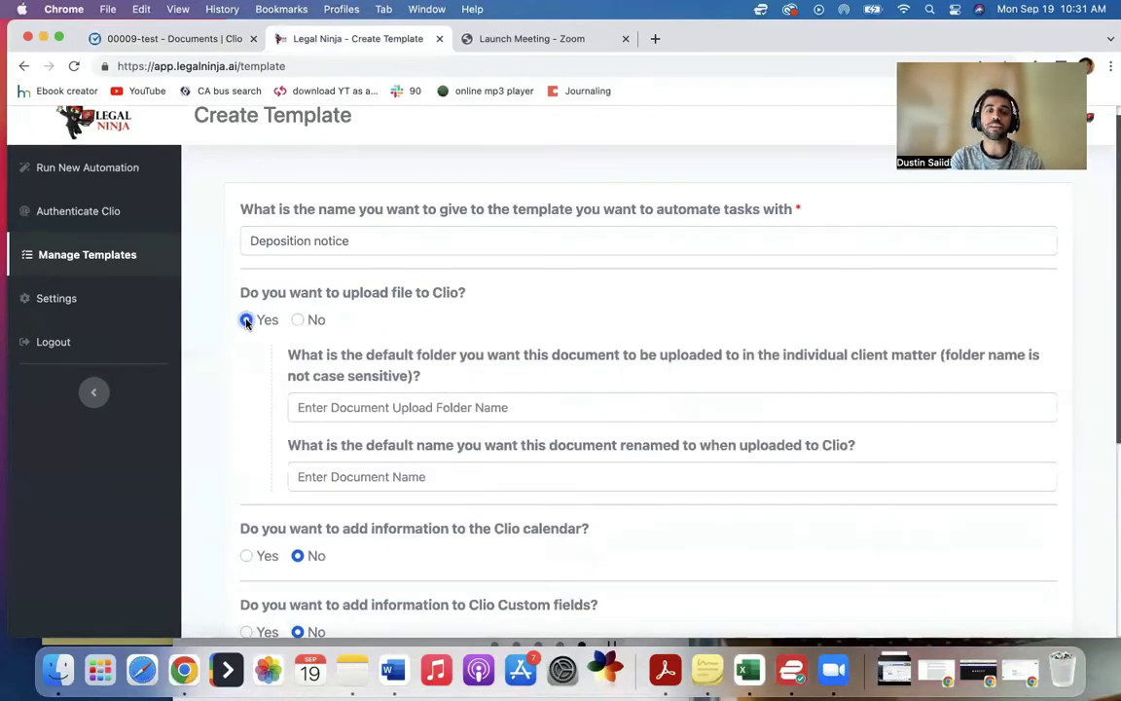
scroll(453, 370, down, 1)
scroll(453, 370, down, 1)
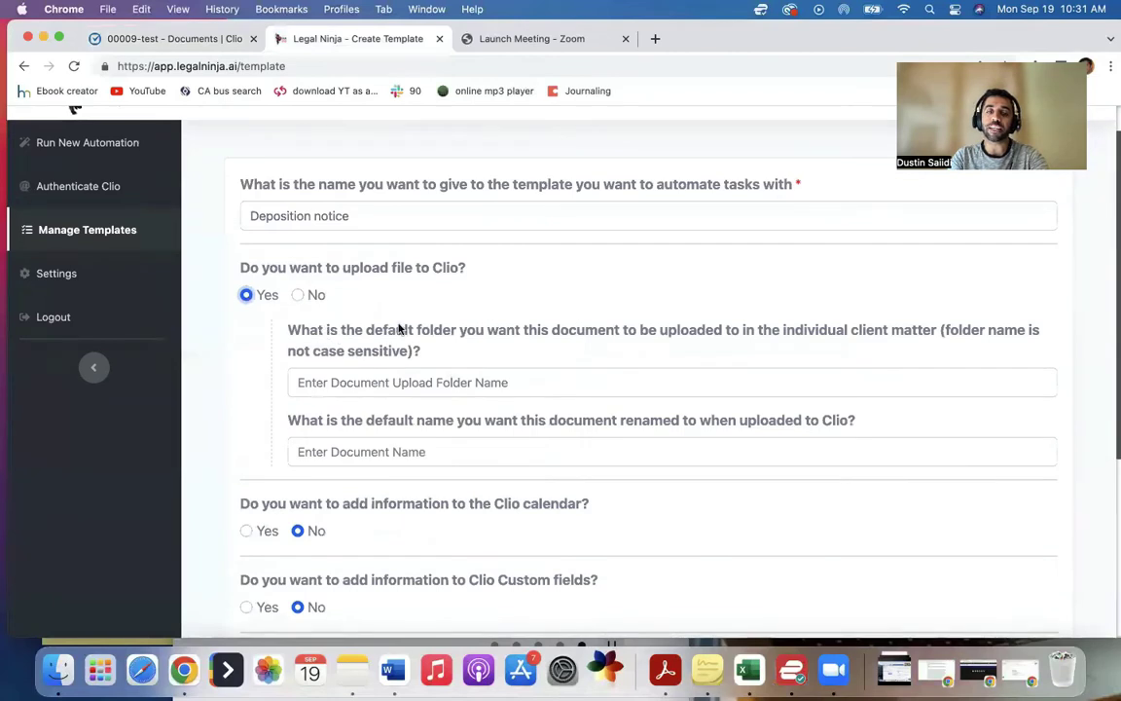
click(364, 380)
text(Defense )
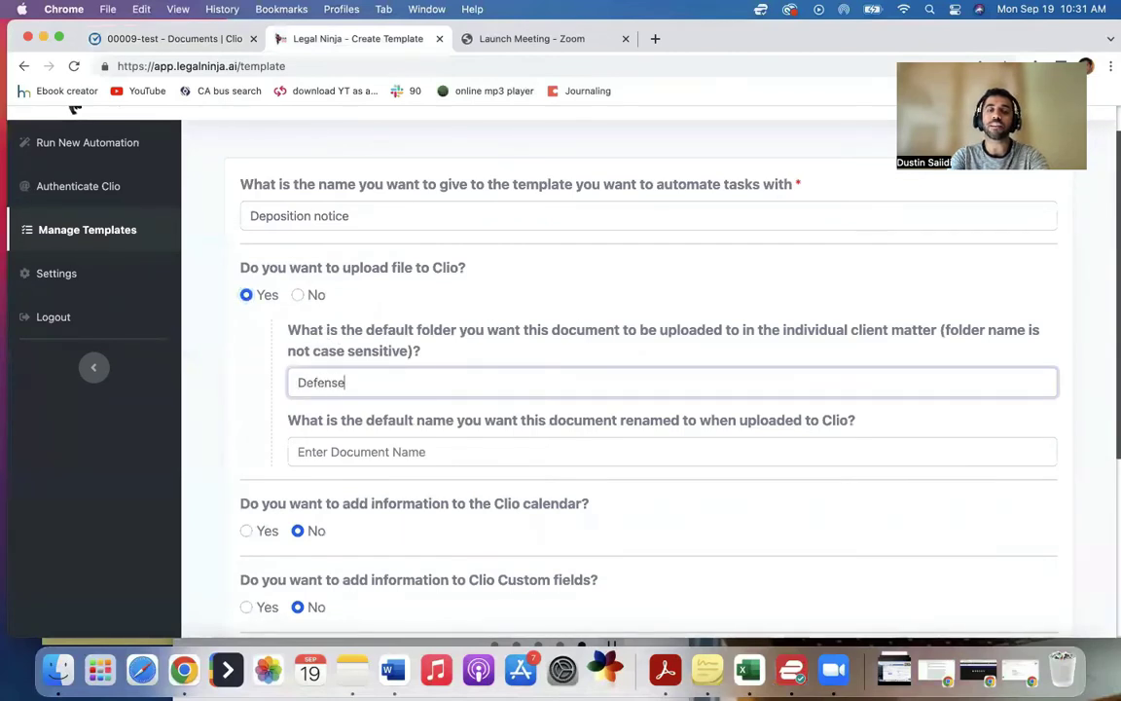
text(communication folder)
click(358, 449)
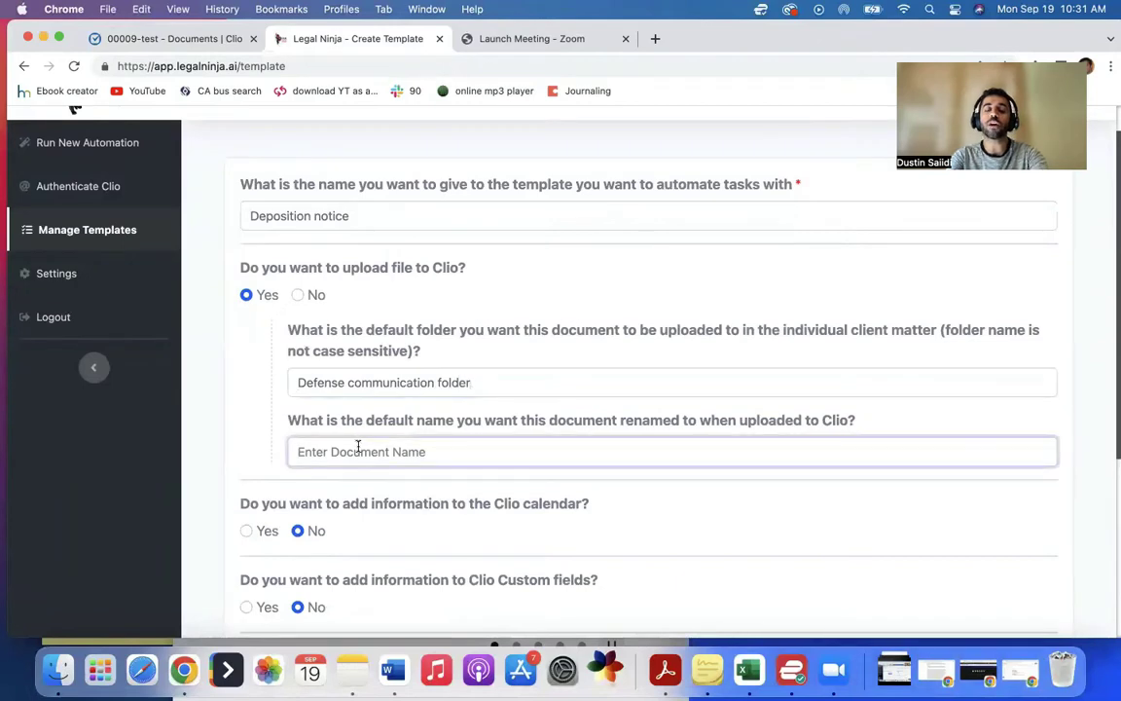
text(Deposition notice)
scroll(538, 379, down, 2)
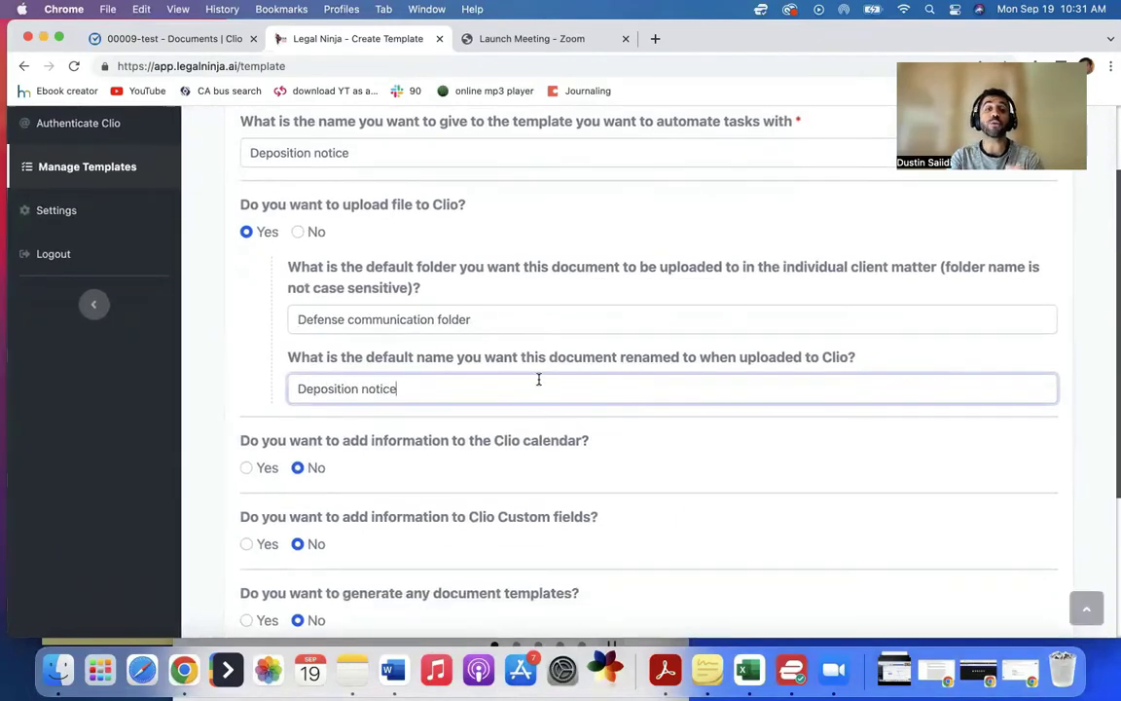
scroll(538, 379, down, 5)
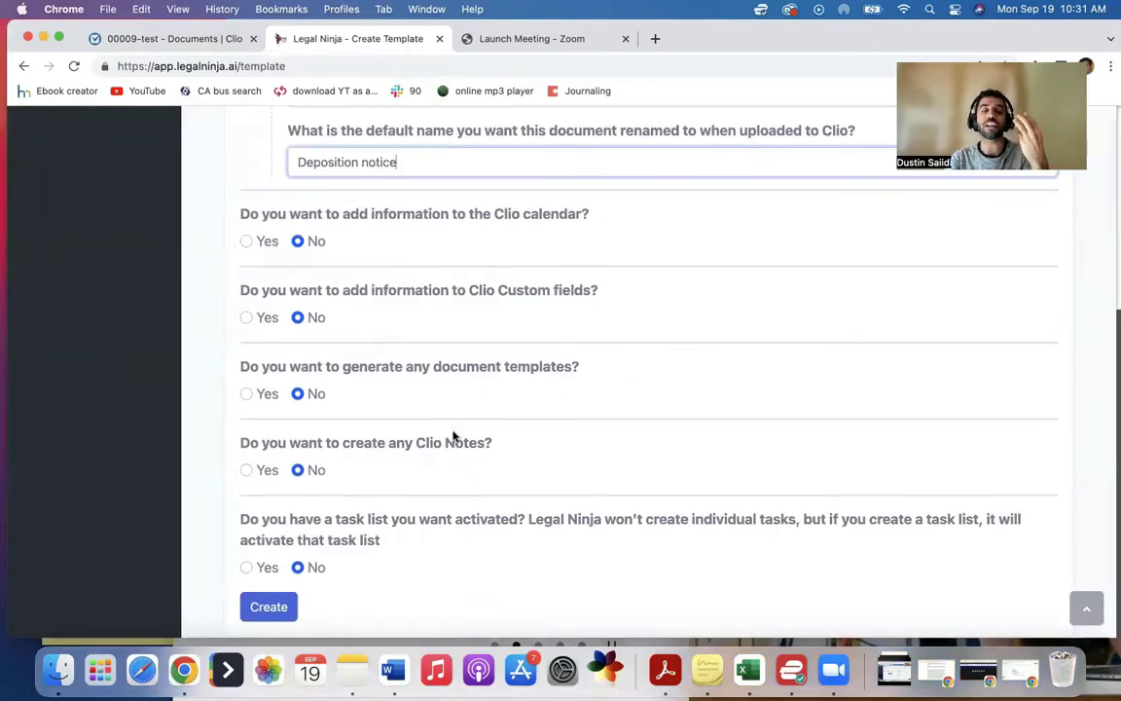
scroll(438, 406, up, 3)
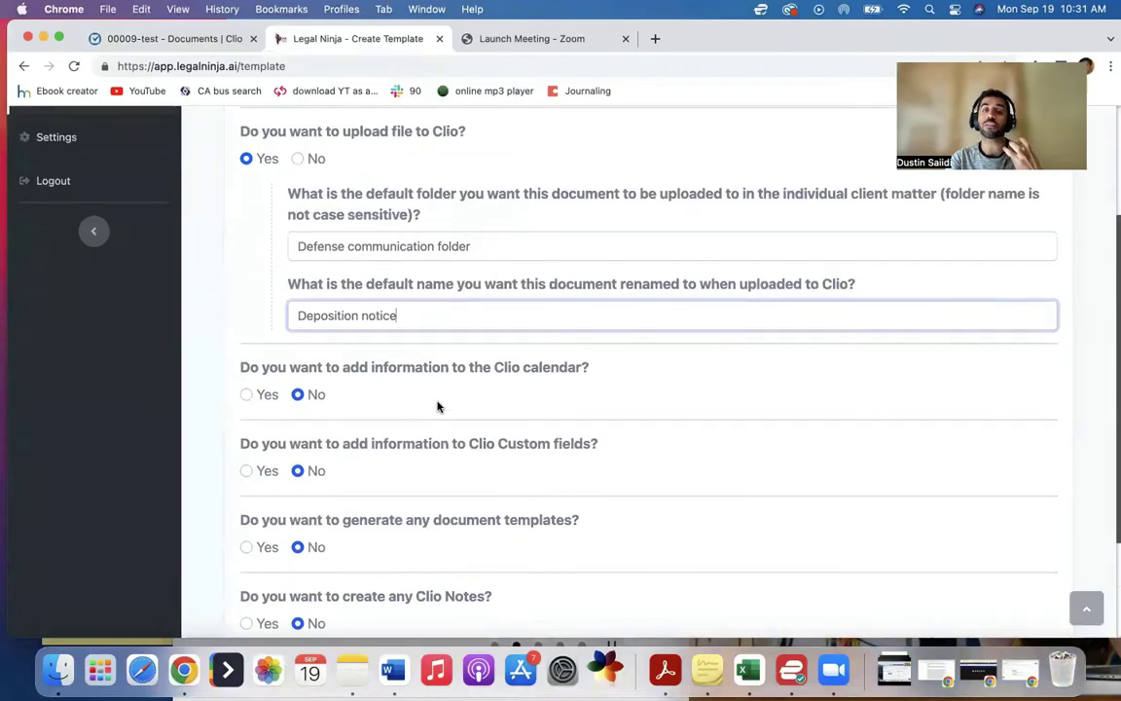
scroll(438, 406, up, 2)
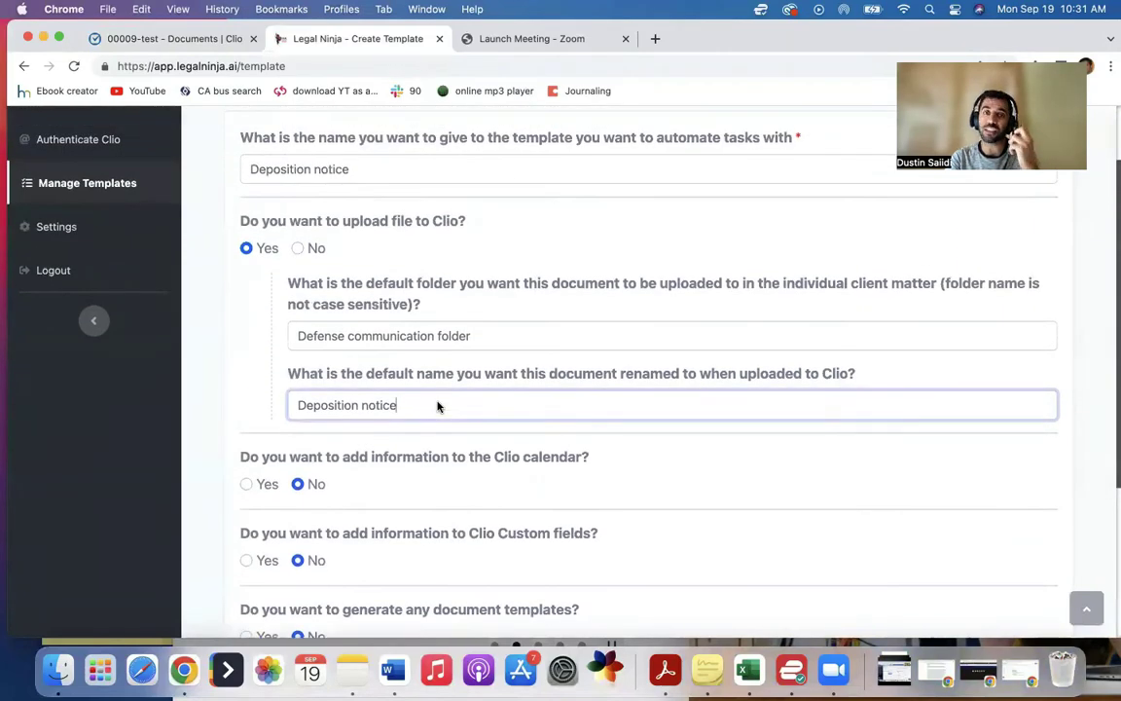
scroll(438, 406, down, 5)
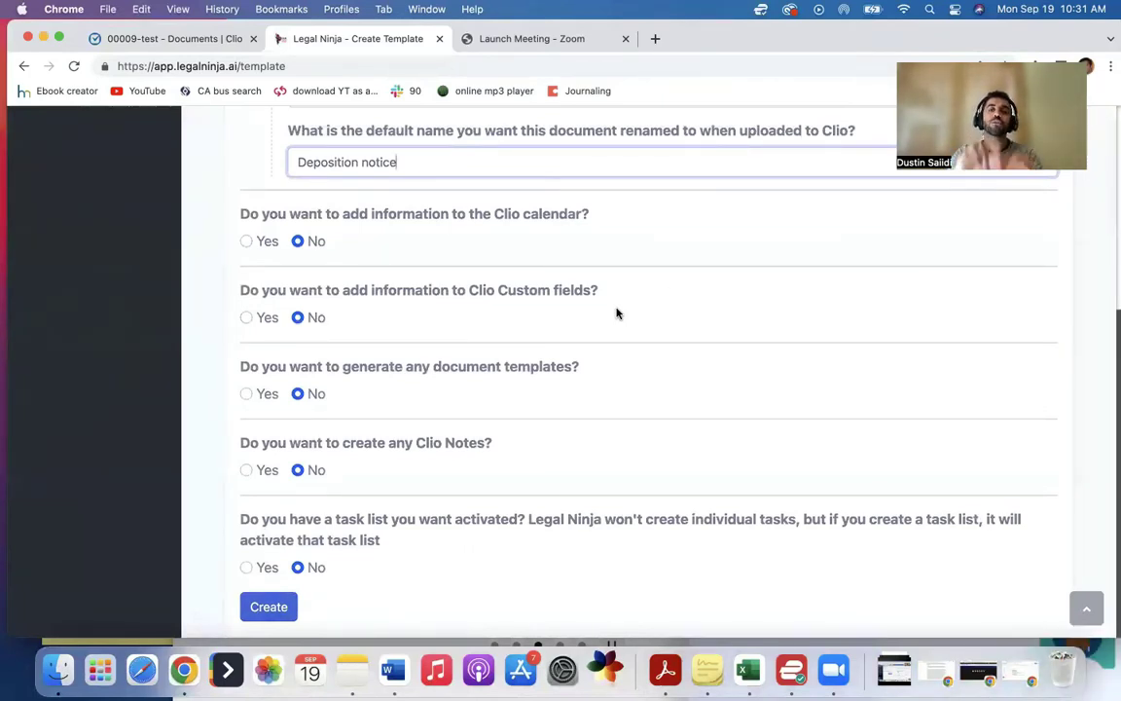
scroll(616, 301, up, 5)
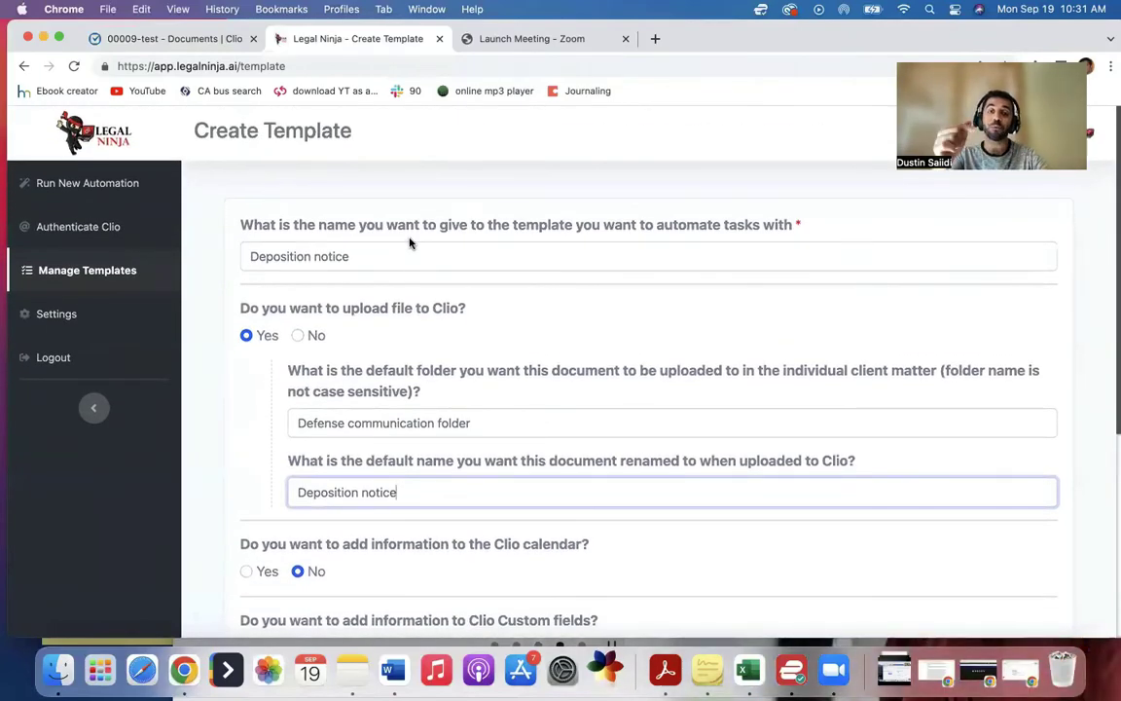
scroll(410, 243, down, 5)
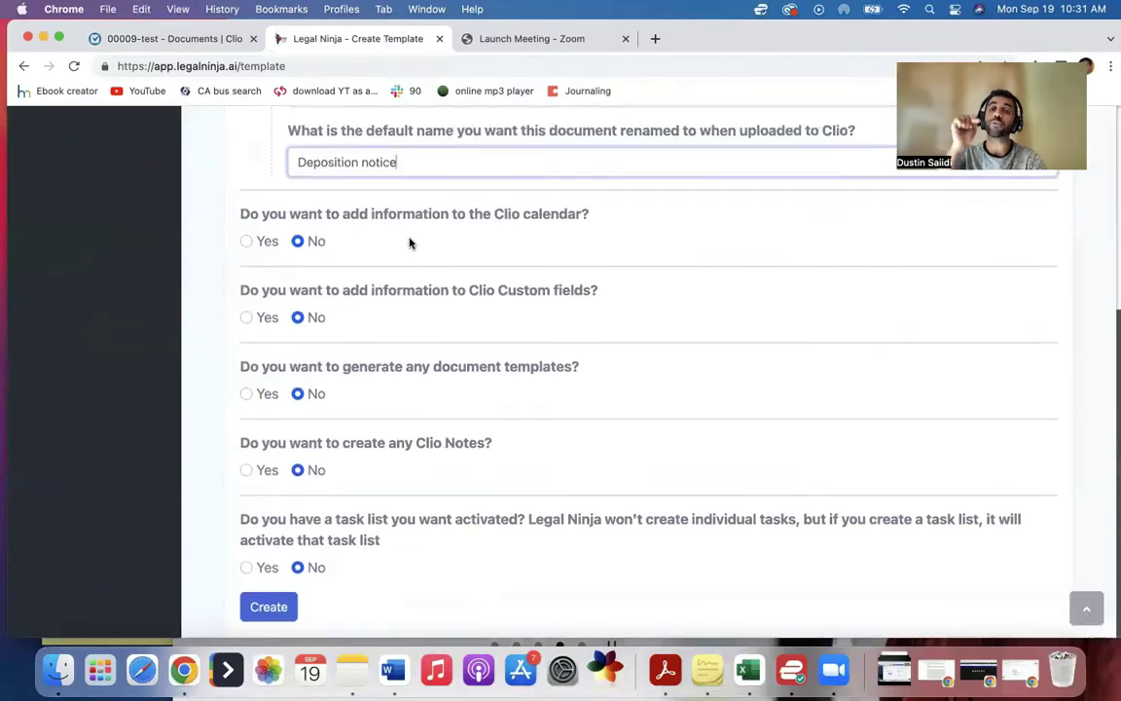
scroll(410, 243, up, 2)
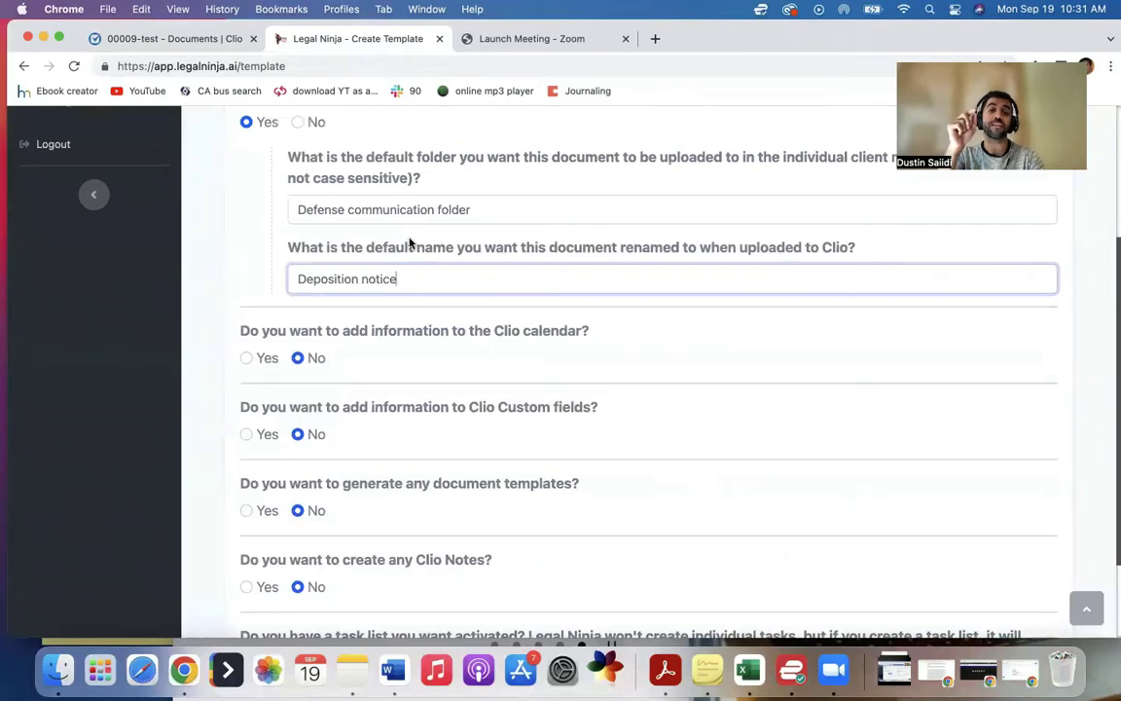
scroll(410, 243, down, 2)
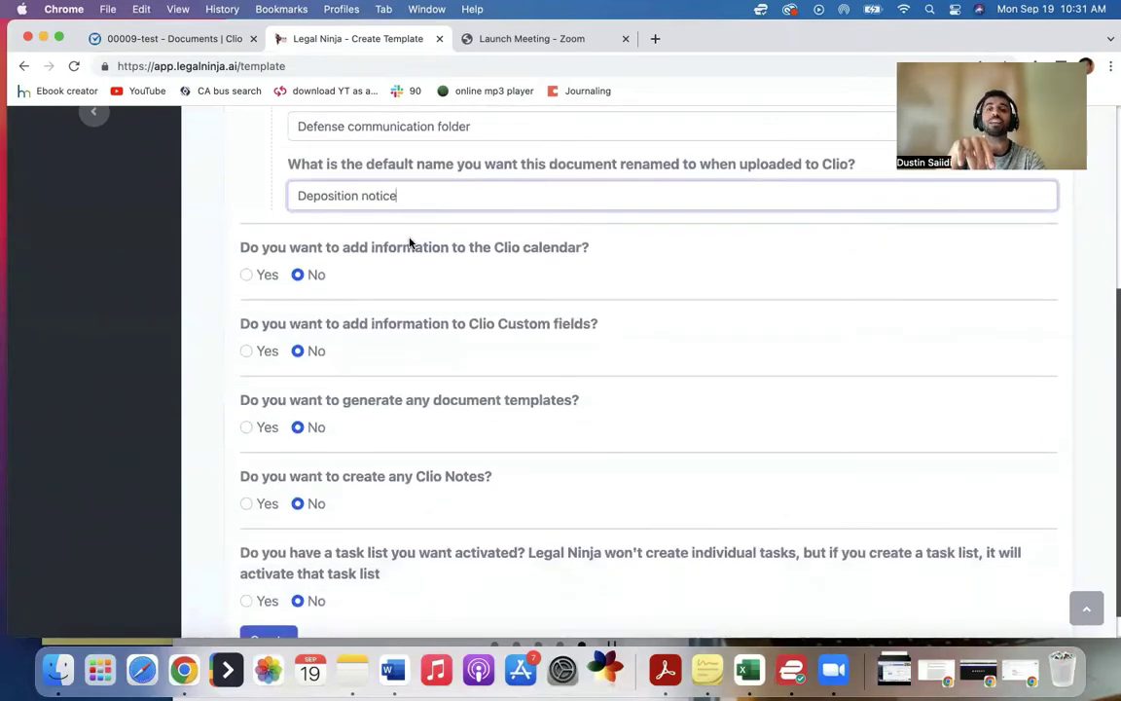
scroll(410, 243, up, 5)
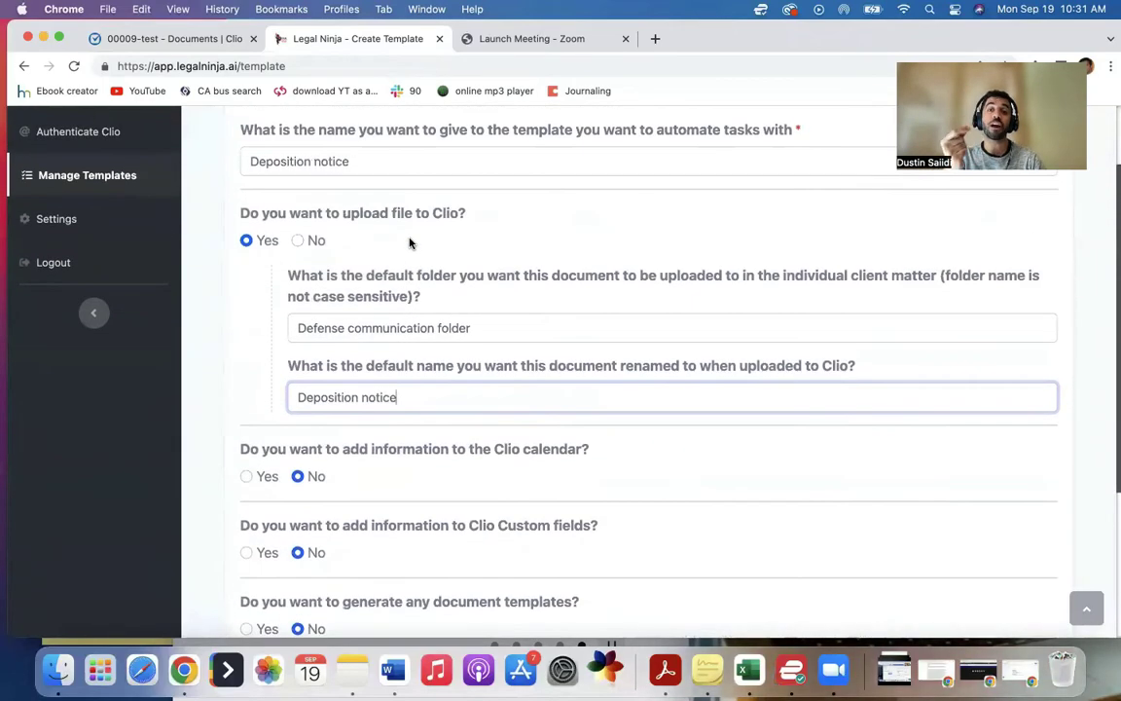